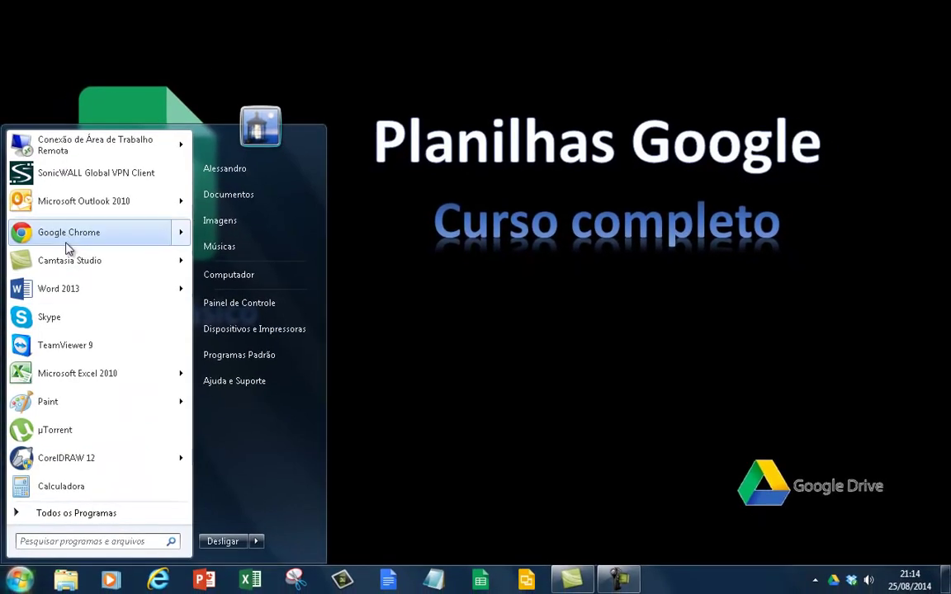
Launch Google Chrome and go to Google Drive through the Google apps grid.
click(67, 238)
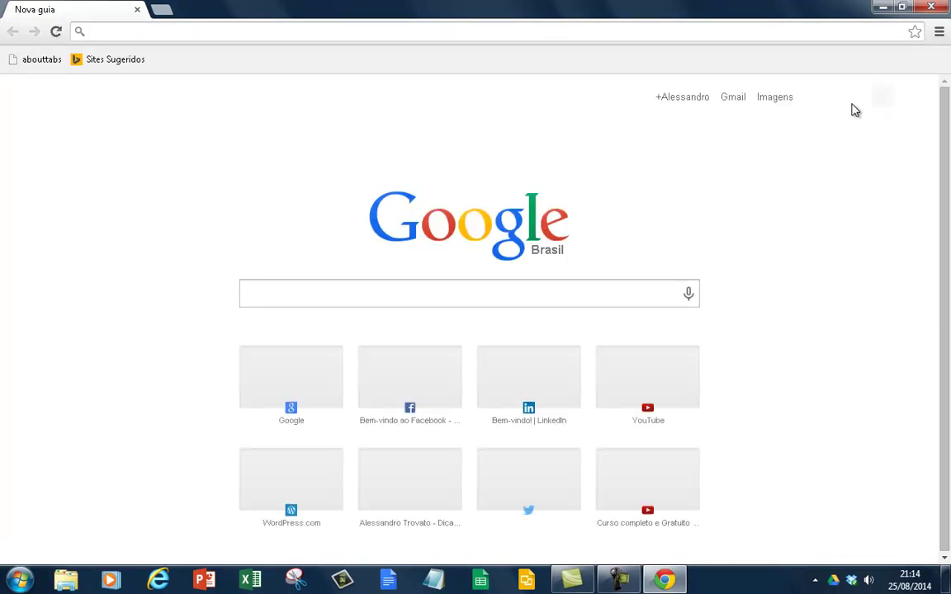
click(820, 106)
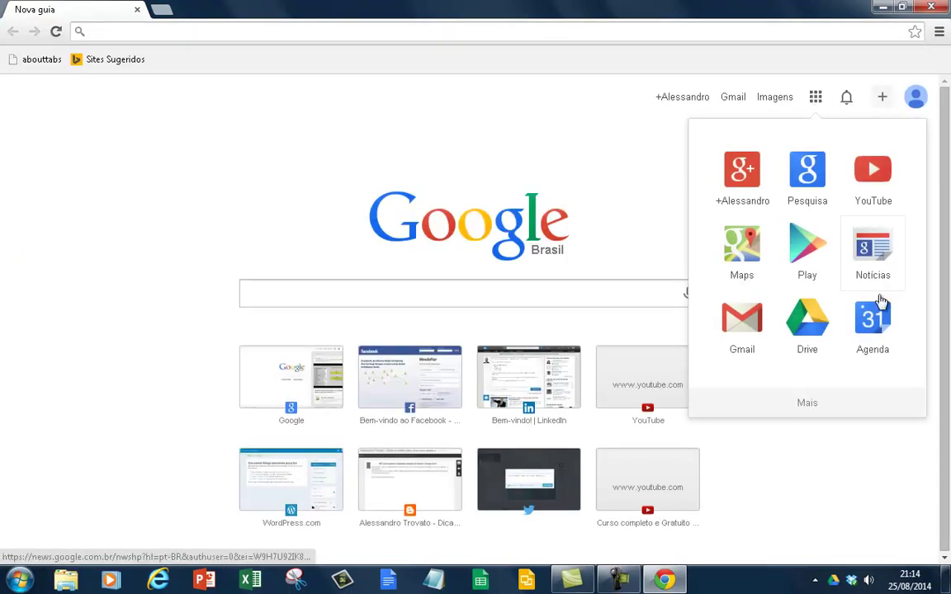
click(822, 324)
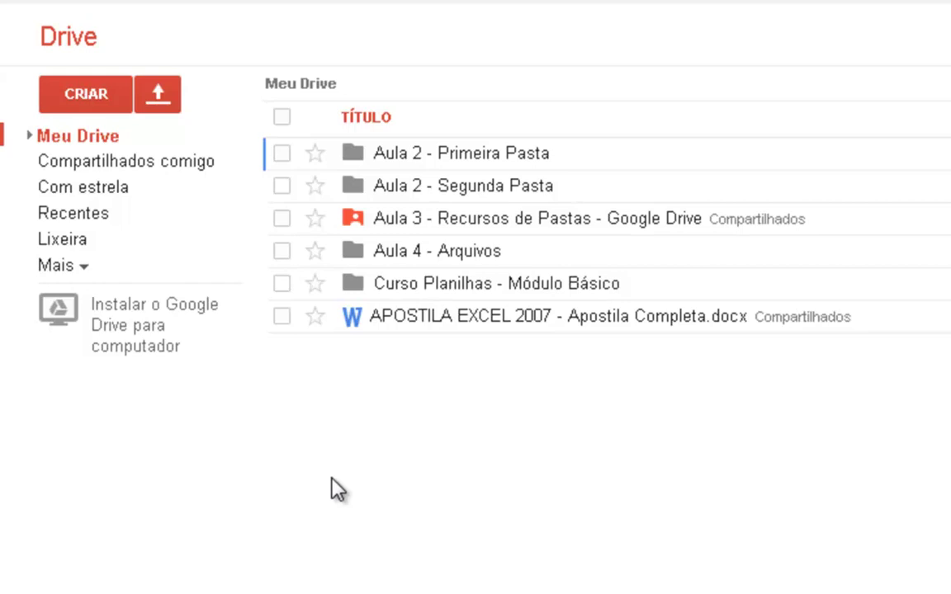
Open the Curso Planilhas - Módulo Básico folder and start a file upload with Arquivos...
click(431, 283)
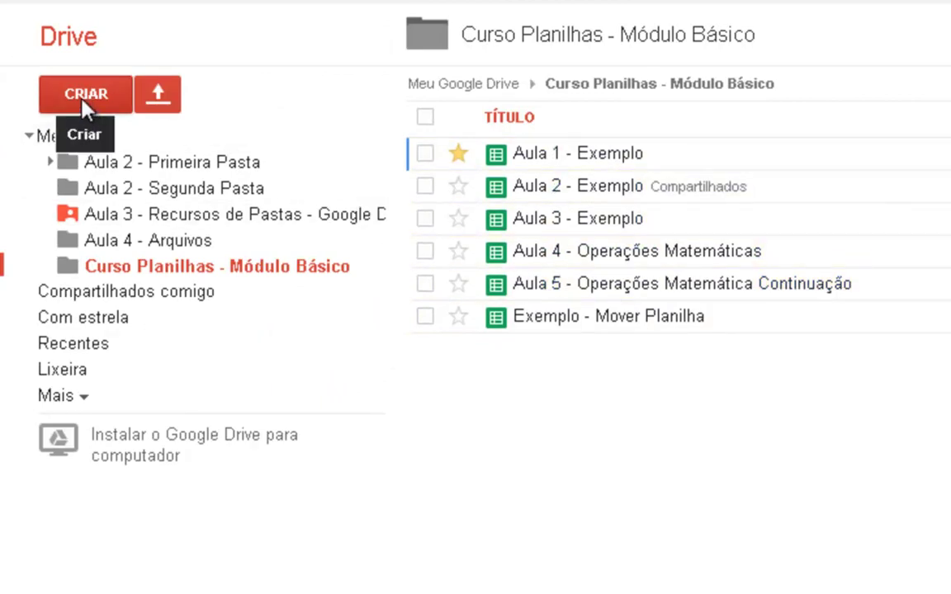
click(159, 94)
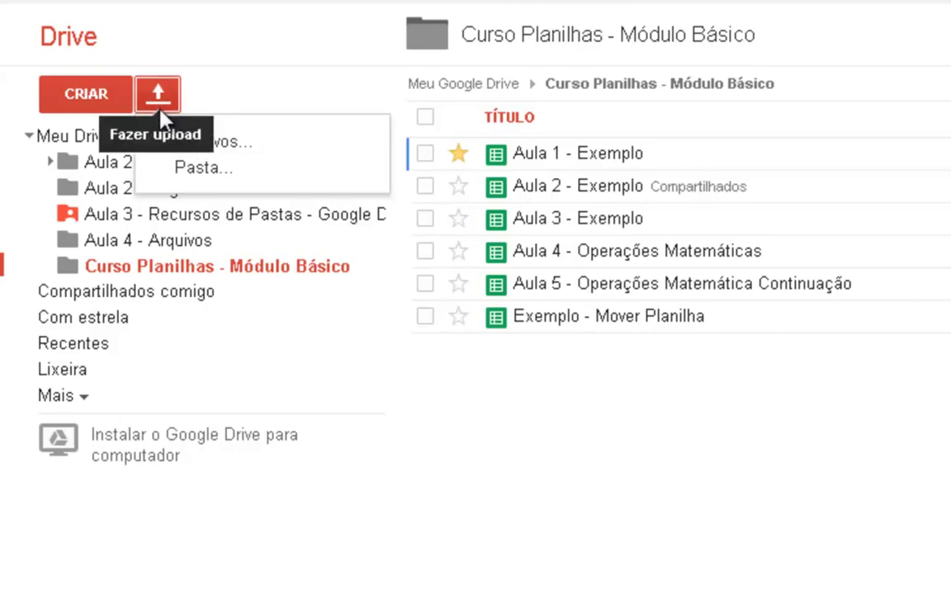
click(234, 142)
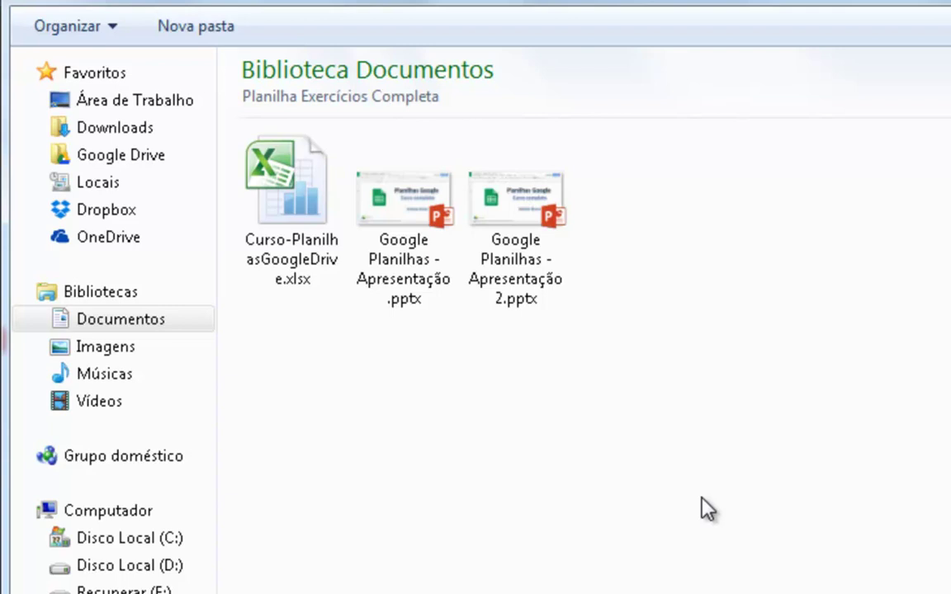
Upload Curso-PlanilhasGoogleDrive.xlsx from Documentos into the course folder.
click(297, 223)
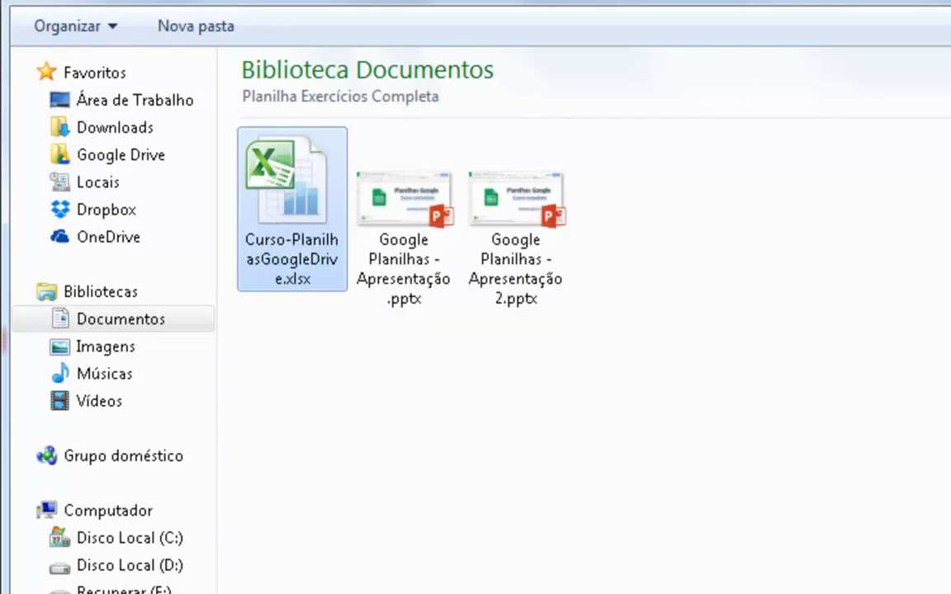
click(591, 551)
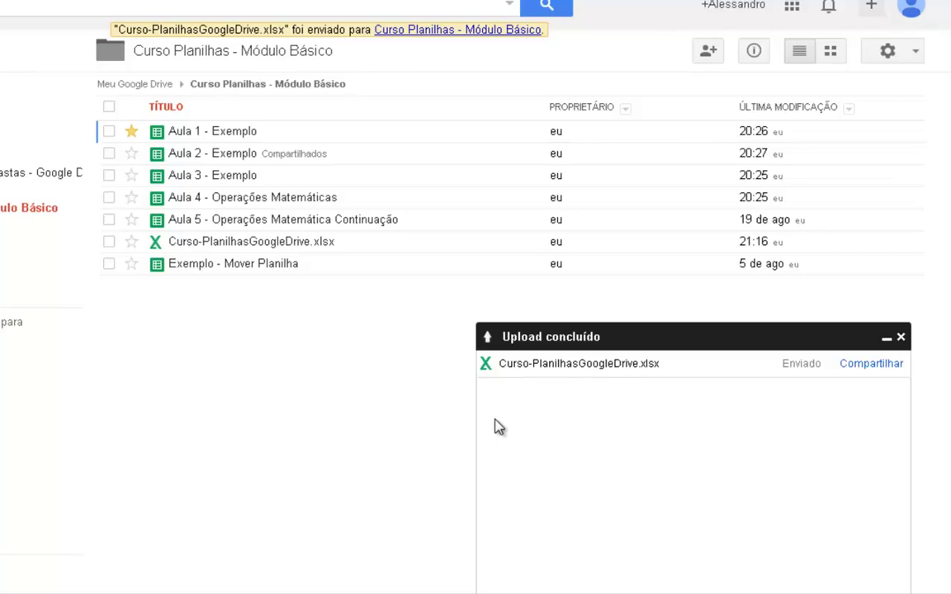
Dismiss the upload summary, select Curso-PlanilhasGoogleDrive.xlsx, and show its Mais > Abrir com choices.
click(900, 338)
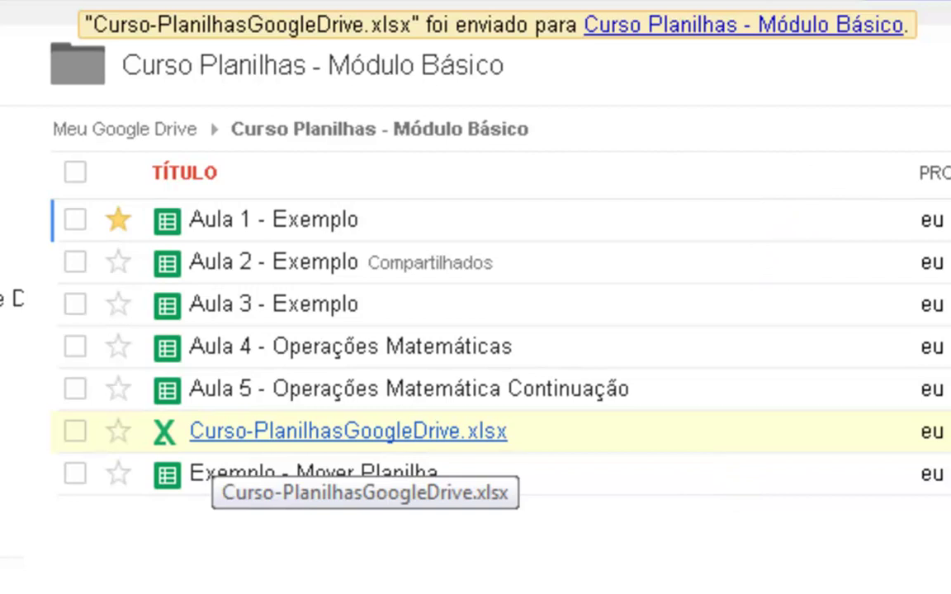
click(58, 431)
click(76, 431)
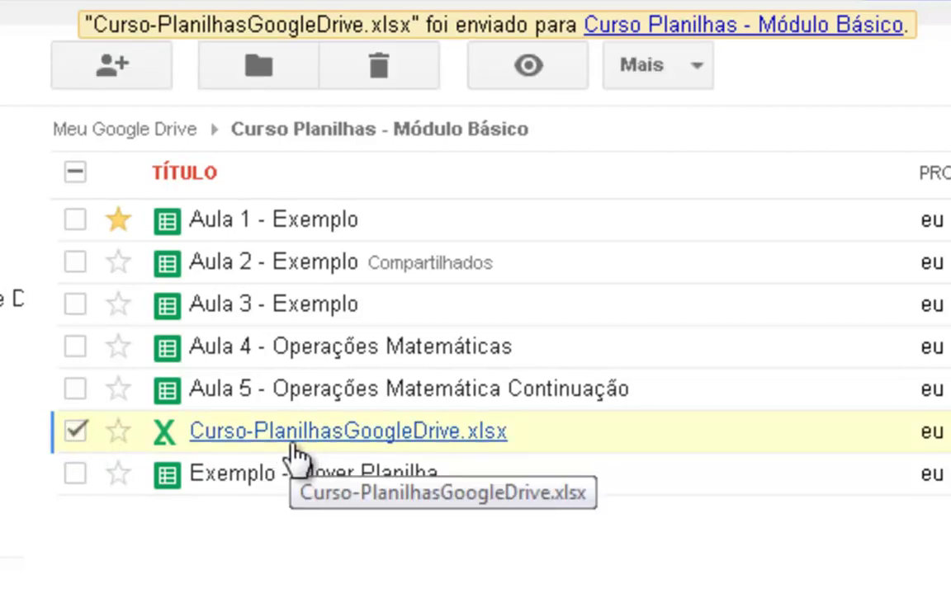
click(648, 81)
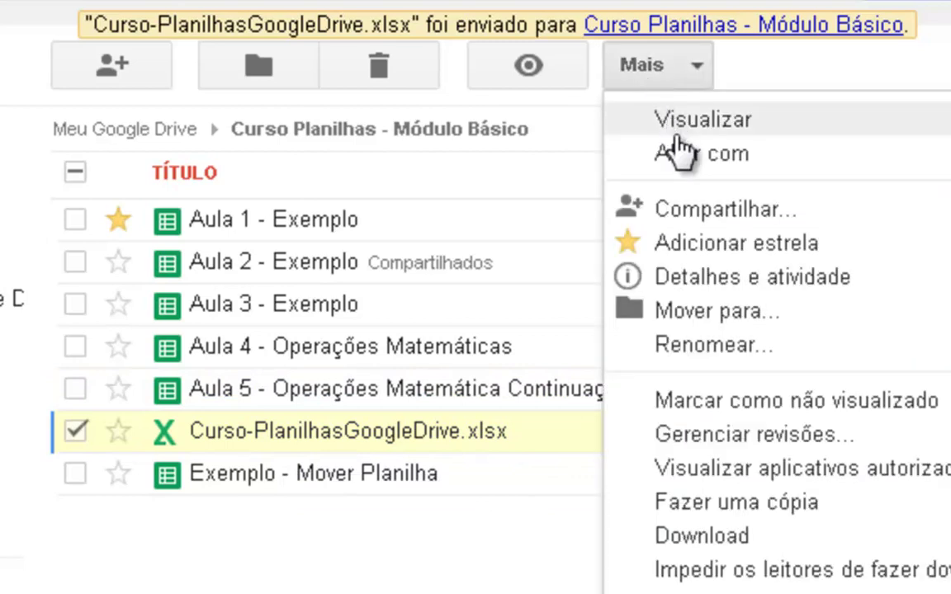
mouse_move(625, 136)
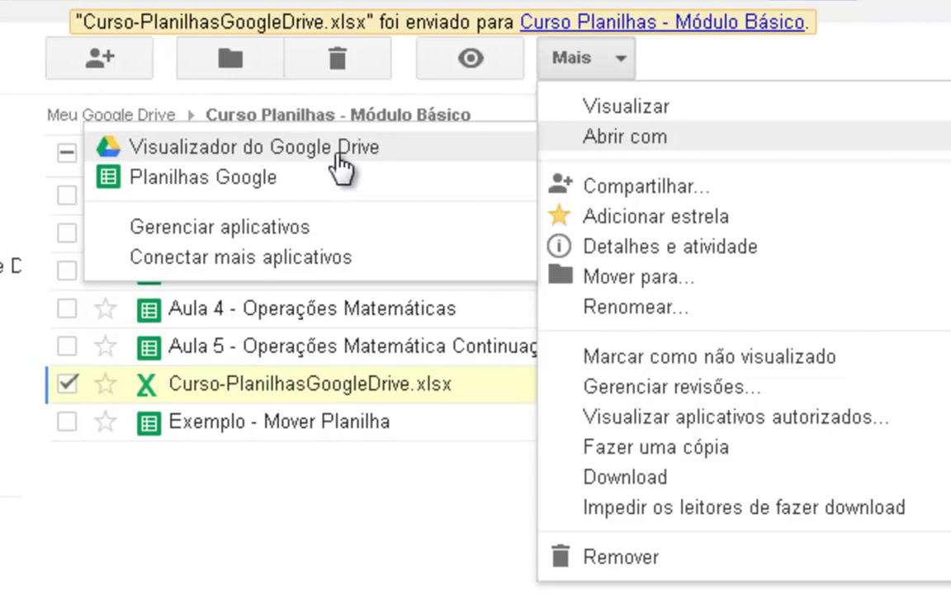
Open the xlsx with Planilhas Google and check the Máx Min Média and Horas sheets.
click(211, 195)
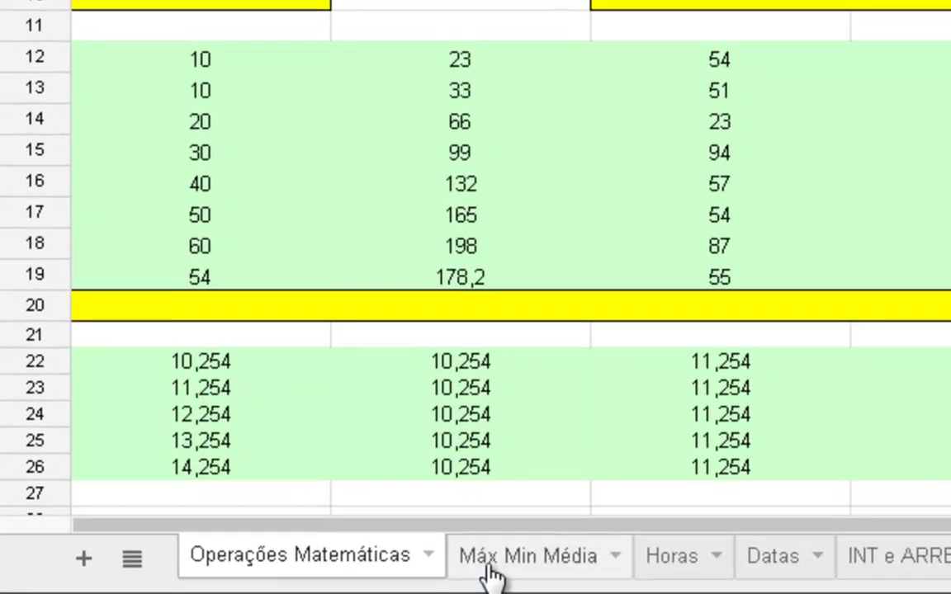
click(535, 569)
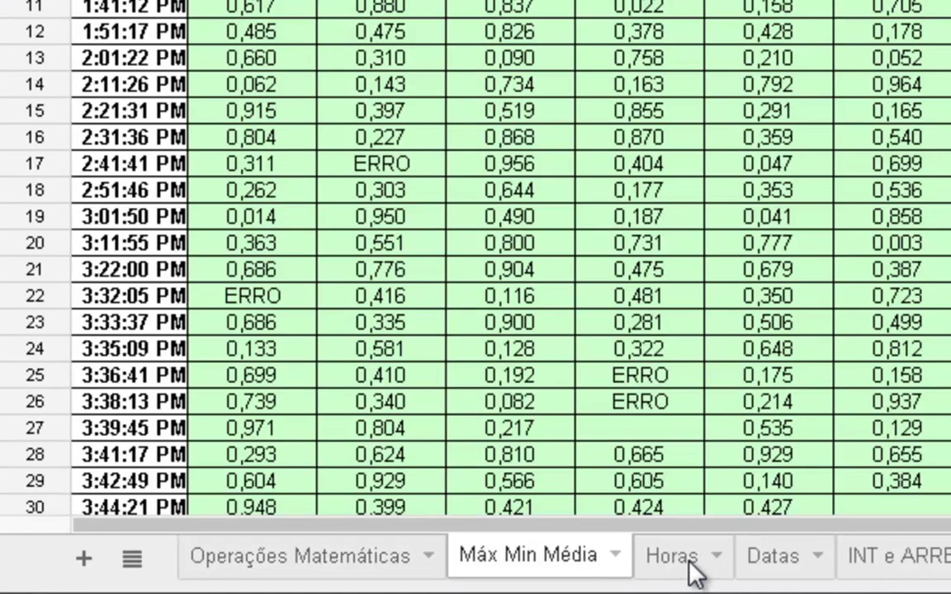
click(698, 568)
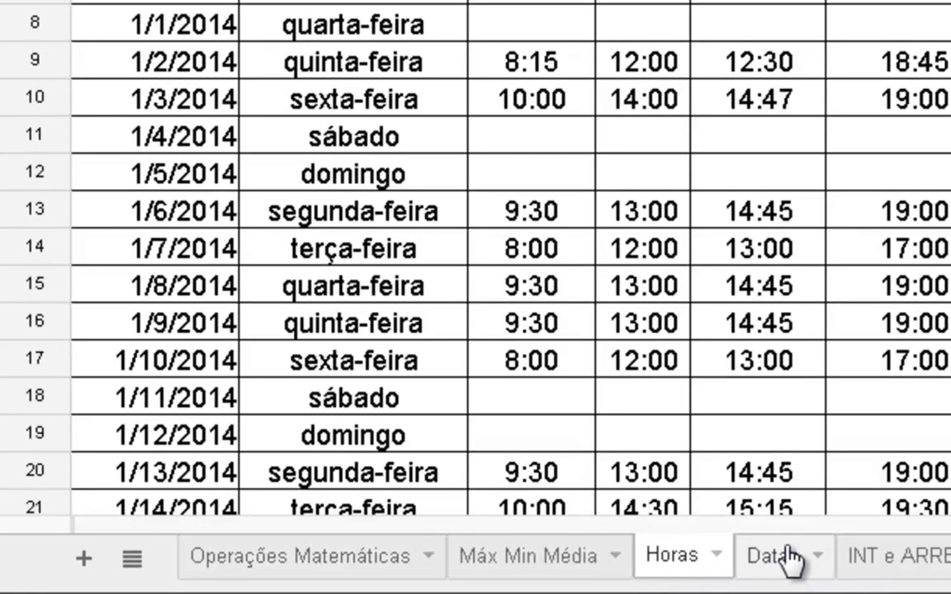
click(305, 556)
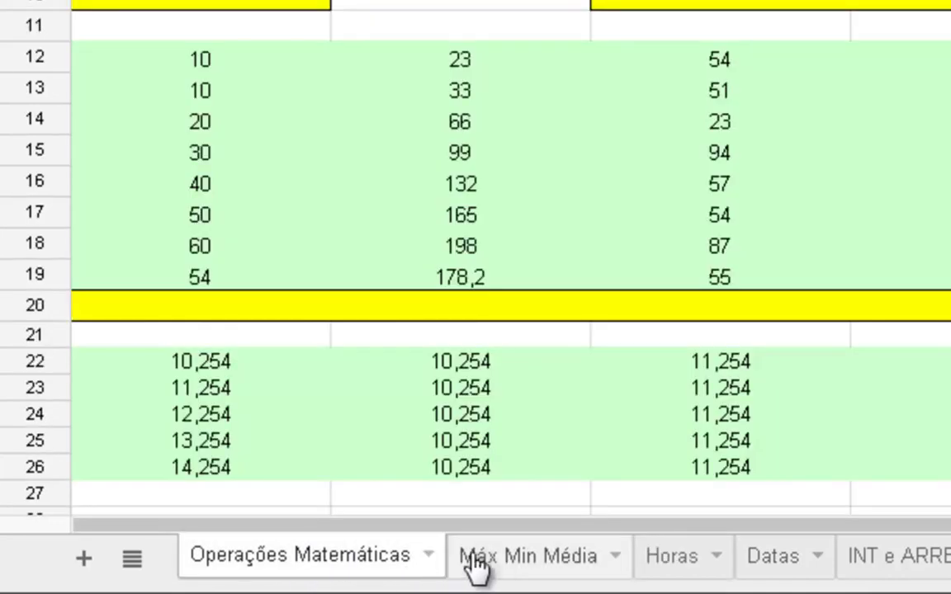
Browse the Datas, INT e ARRED, Explicação Texto and TEXTO sheets, ending on Operações Matemáticas.
click(479, 566)
click(685, 561)
click(776, 559)
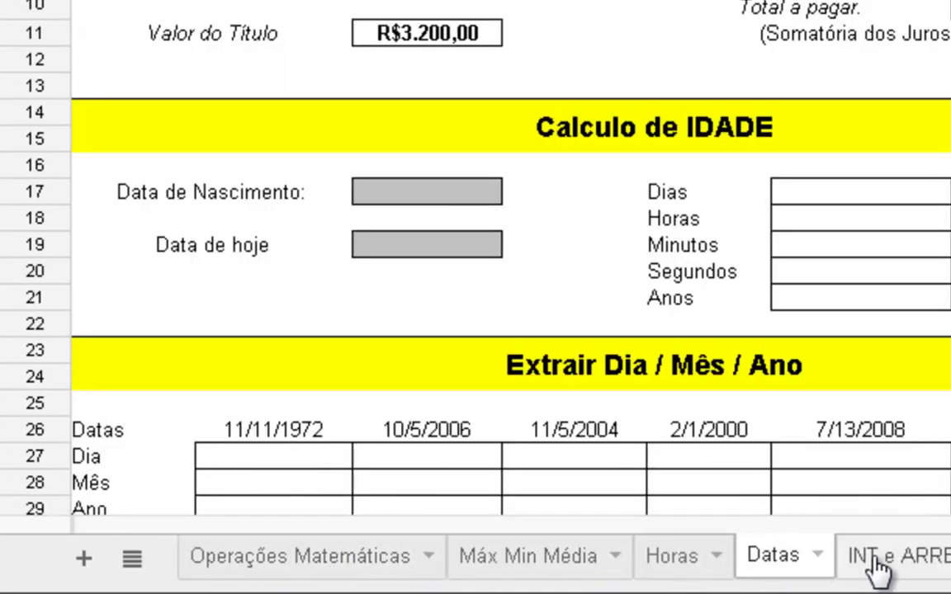
click(875, 557)
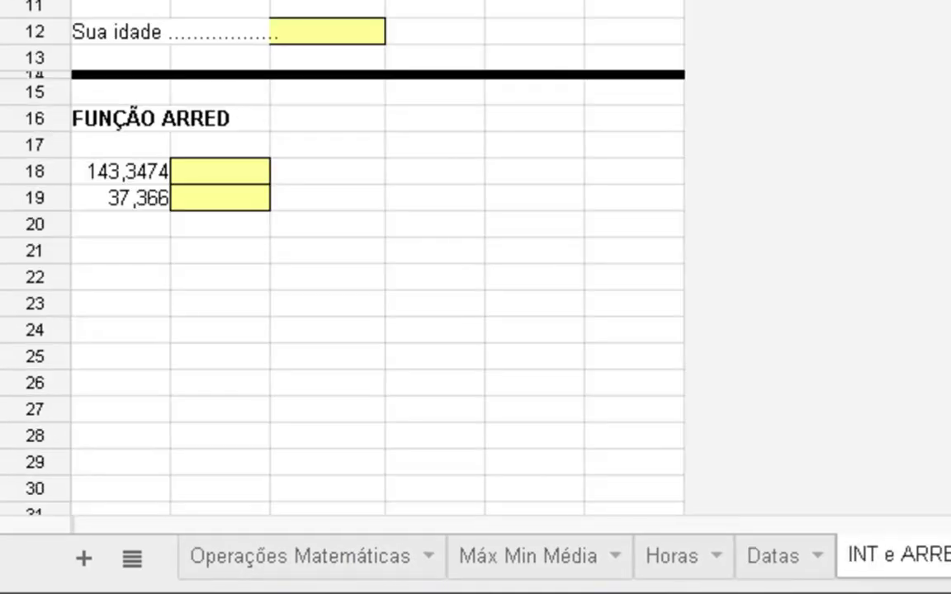
click(747, 547)
click(454, 553)
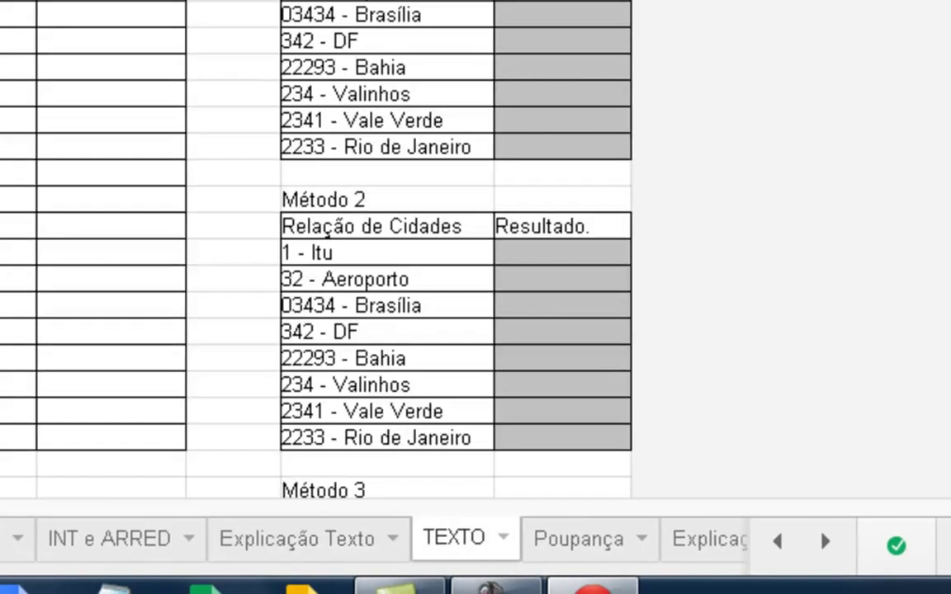
click(248, 552)
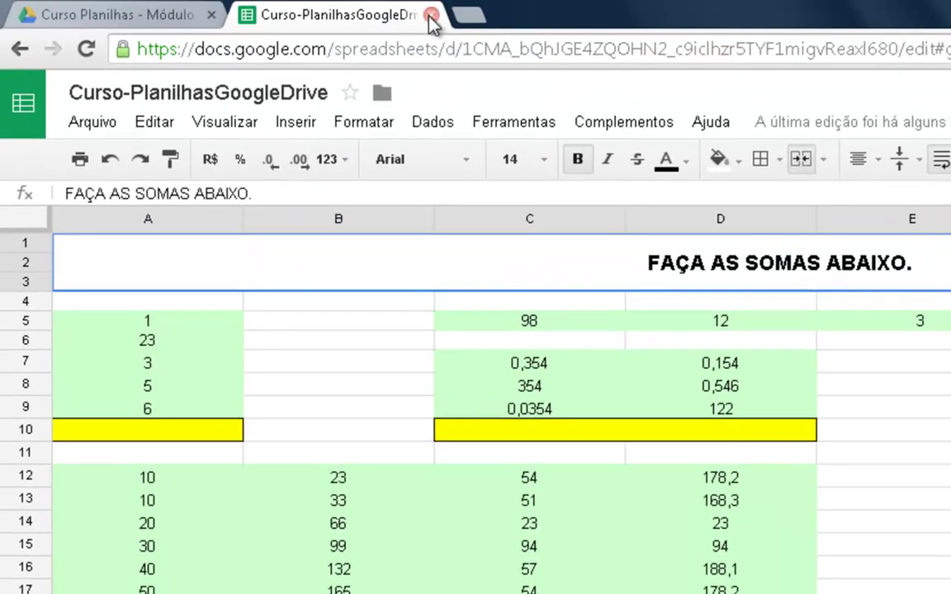
Trash the original .xlsx in Drive and open the converted Curso-PlanilhasGoogleDrive spreadsheet.
click(431, 15)
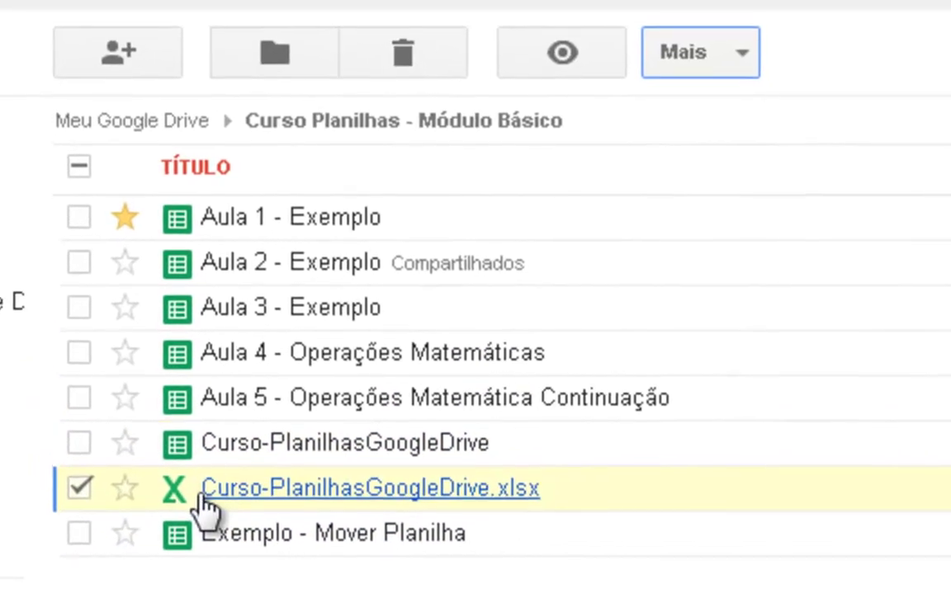
click(372, 53)
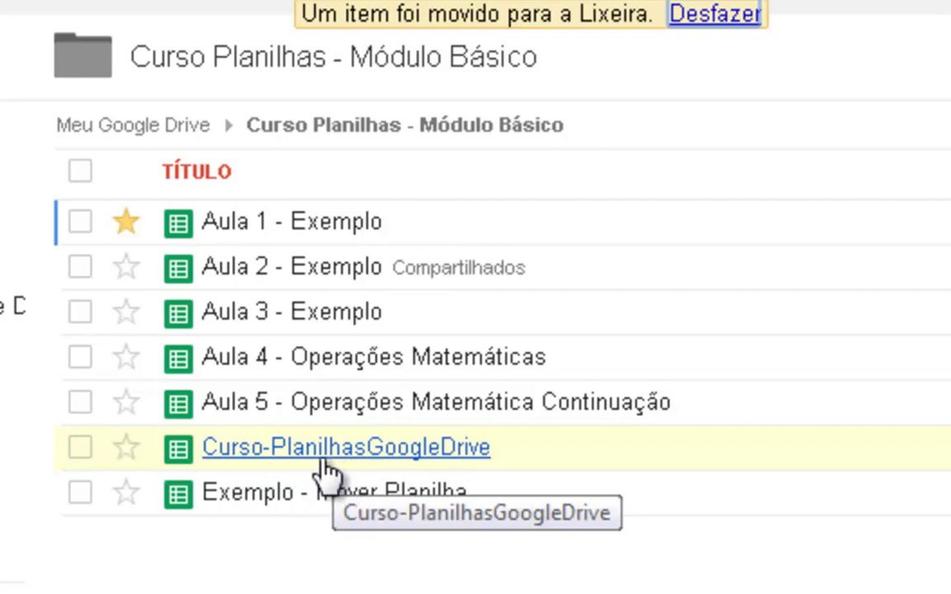
click(88, 454)
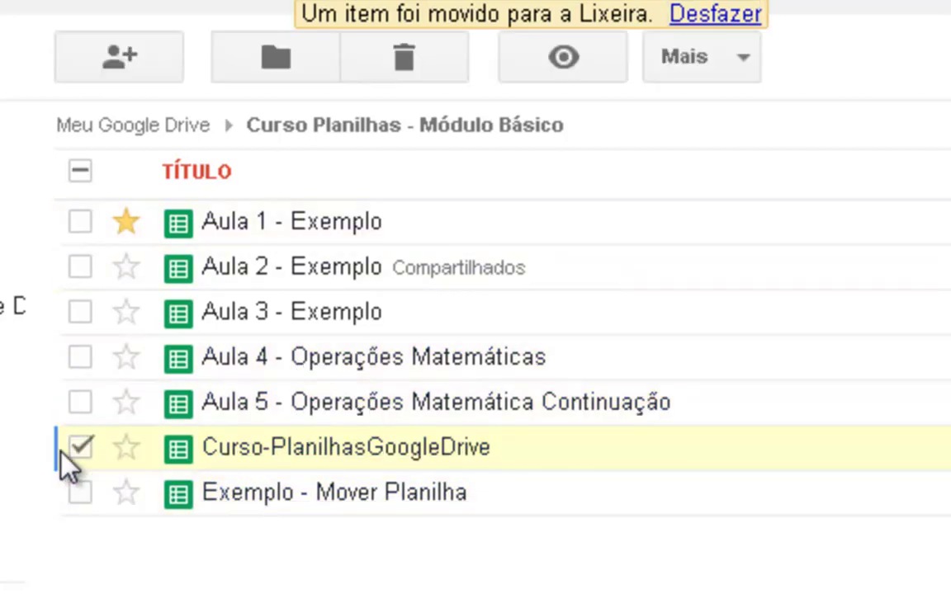
click(319, 463)
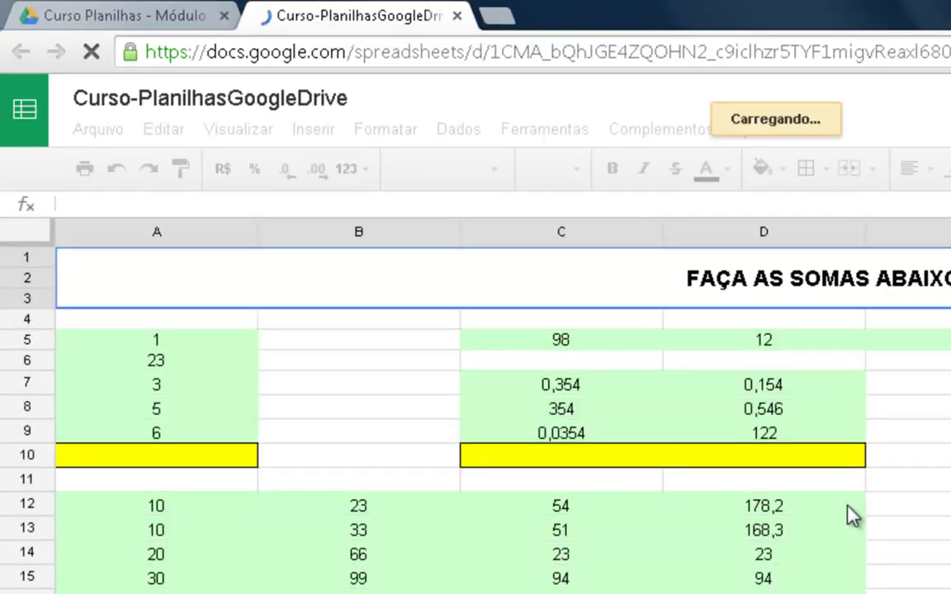
click(851, 512)
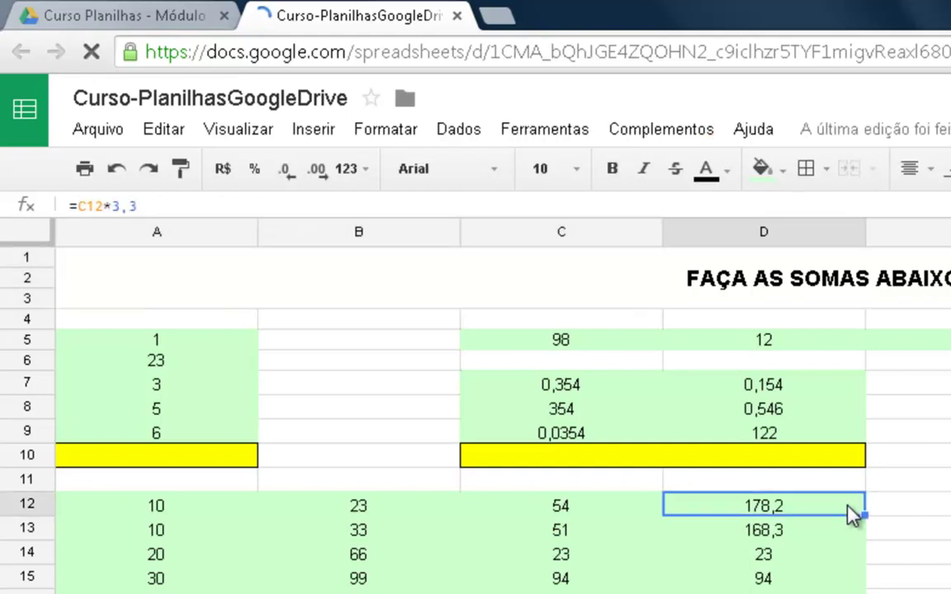